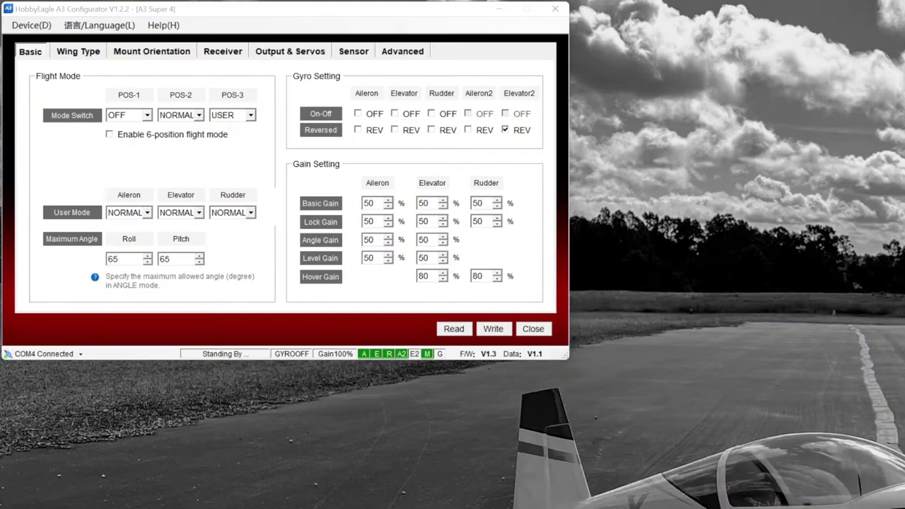
Move the configurator window away from the screen corner towards the centre of the desktop
click(564, 357)
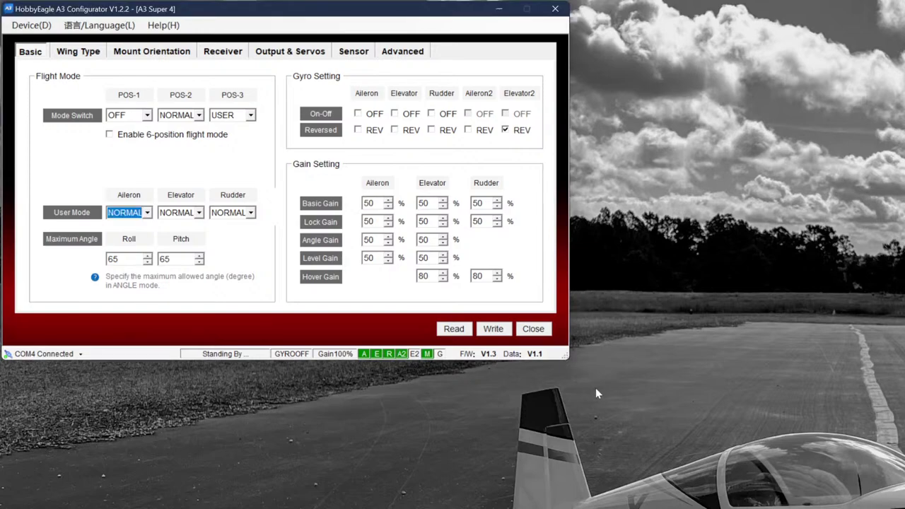
drag(373, 8, 524, 86)
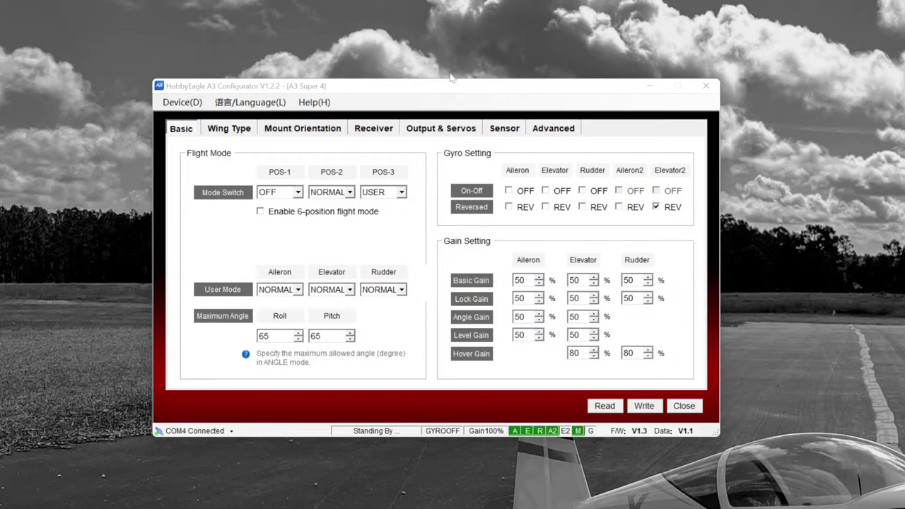
drag(487, 91, 498, 93)
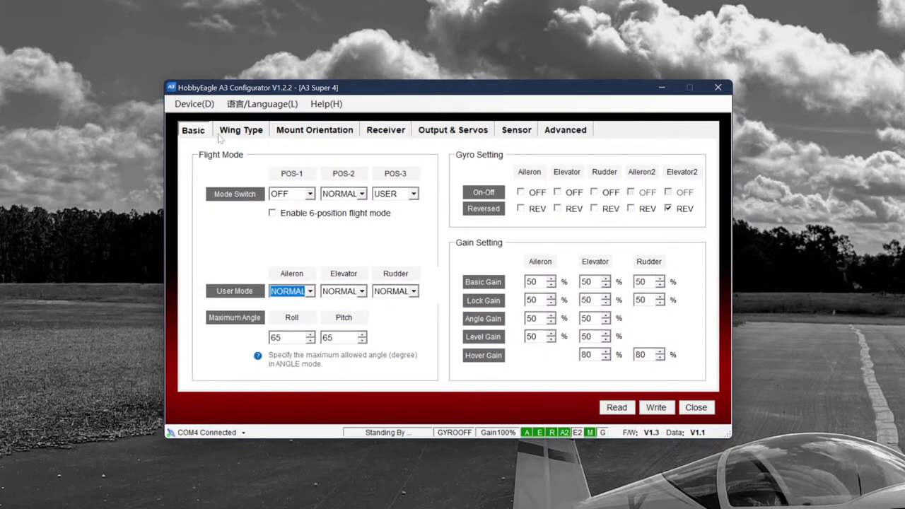
Review the Wing Type, Mount Orientation, Receiver, Output & Servos, Sensor and Advanced settings, then return to the Basic settings
click(189, 133)
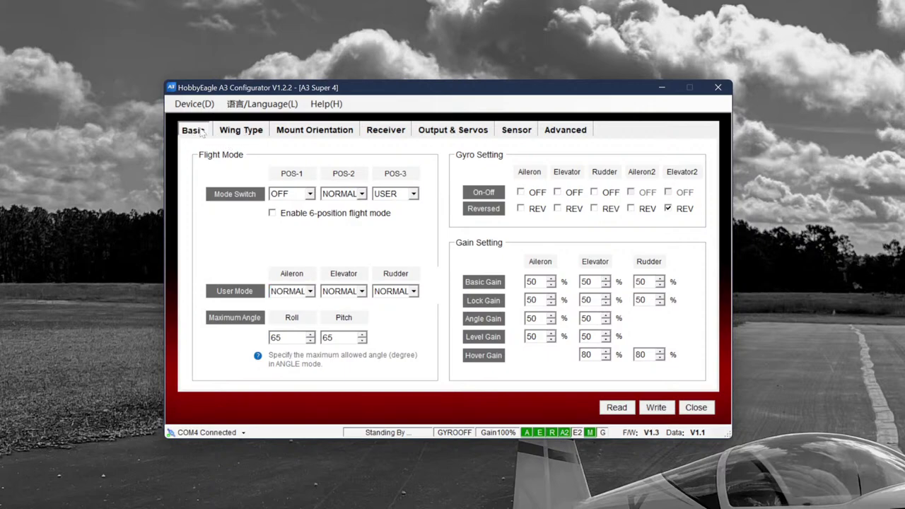
click(244, 132)
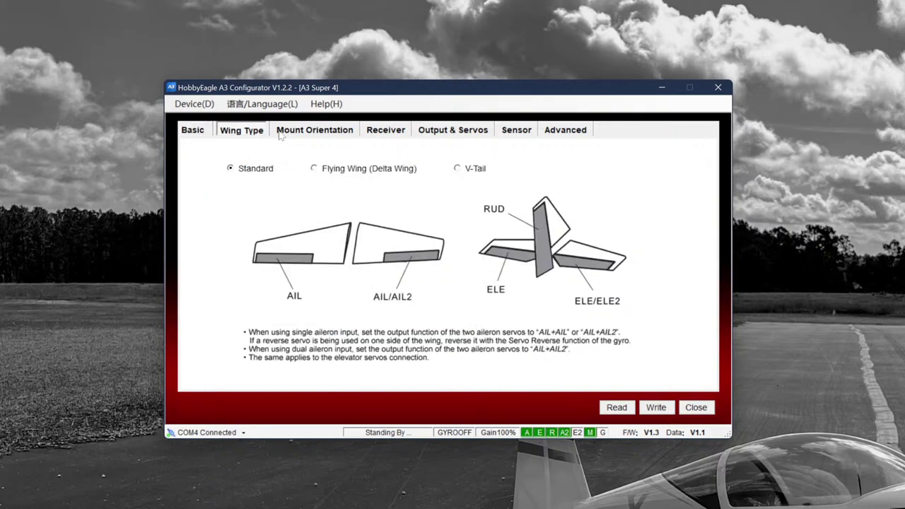
click(299, 133)
click(387, 132)
click(453, 131)
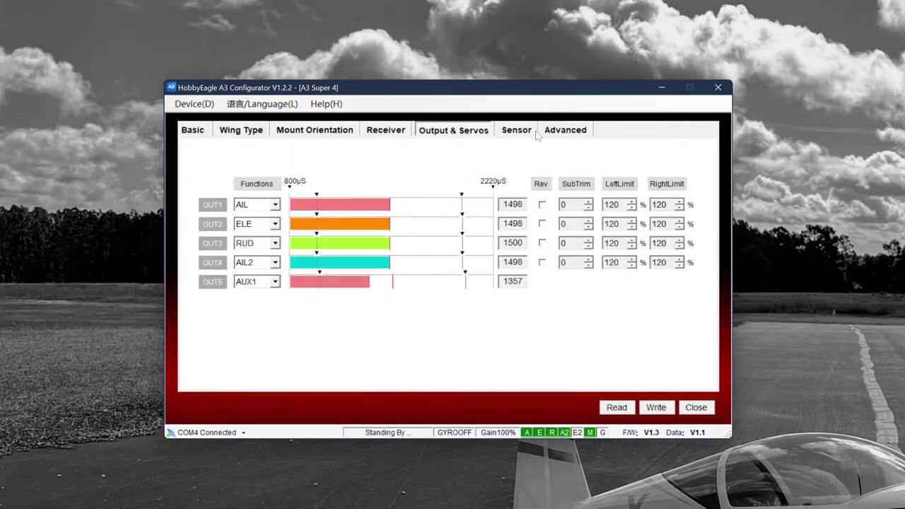
click(516, 131)
click(578, 130)
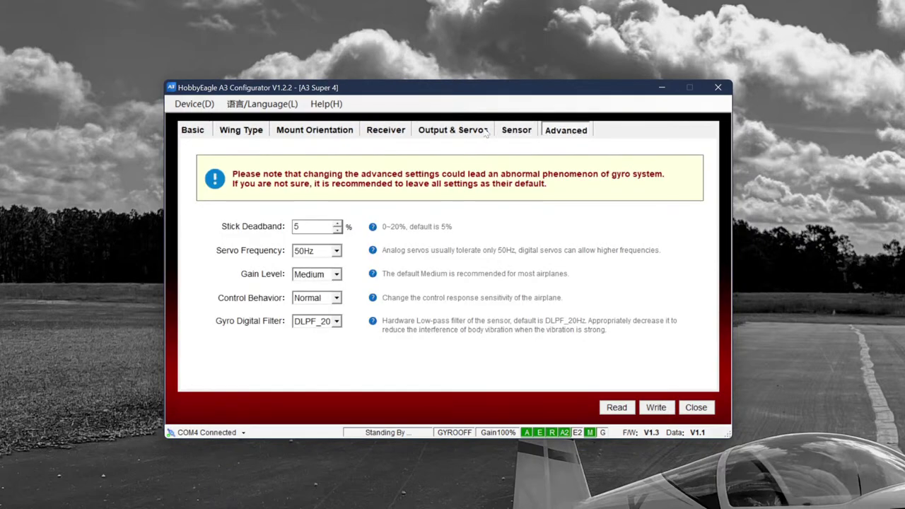
click(201, 134)
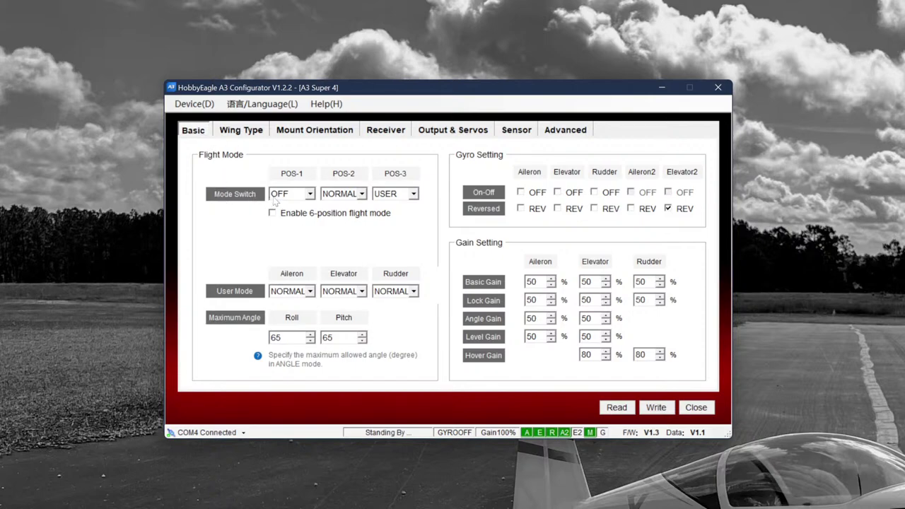
Set the flight mode switch to OFF in all three positions, POS-1, POS-2 and POS-3
click(309, 195)
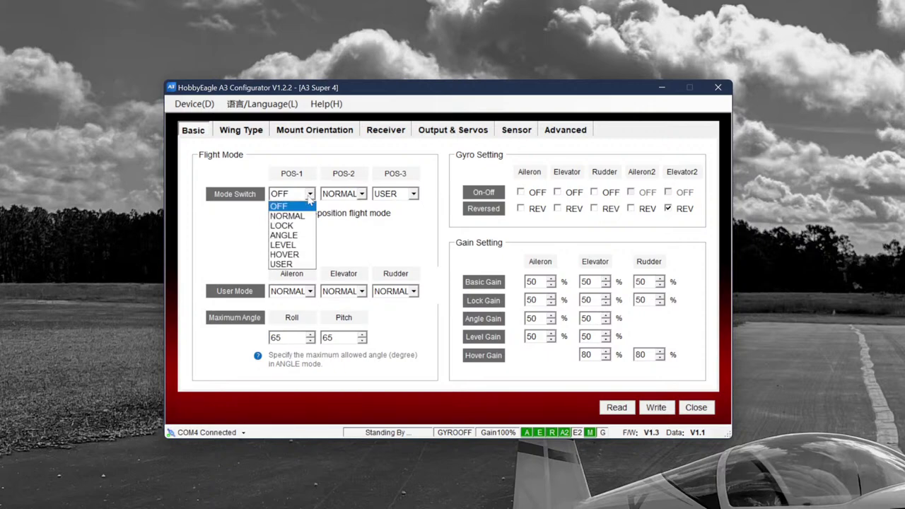
click(357, 202)
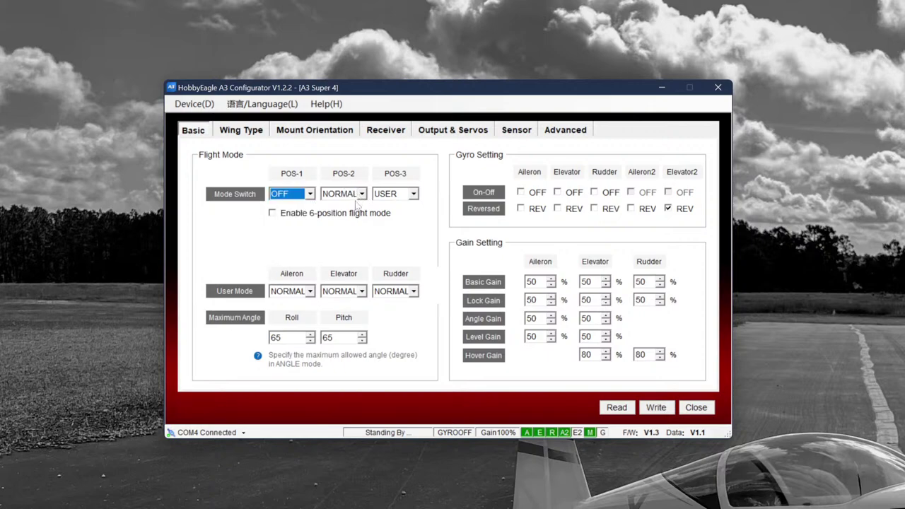
click(355, 198)
click(352, 206)
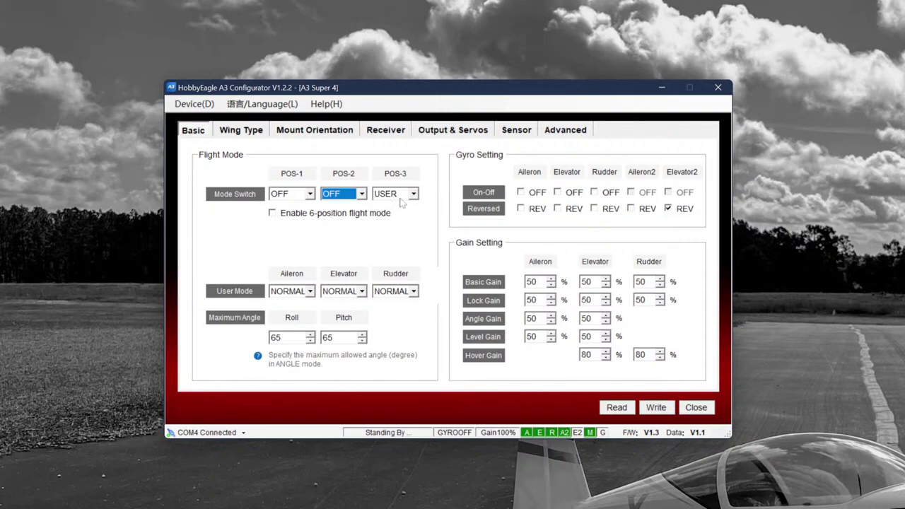
click(412, 196)
click(387, 204)
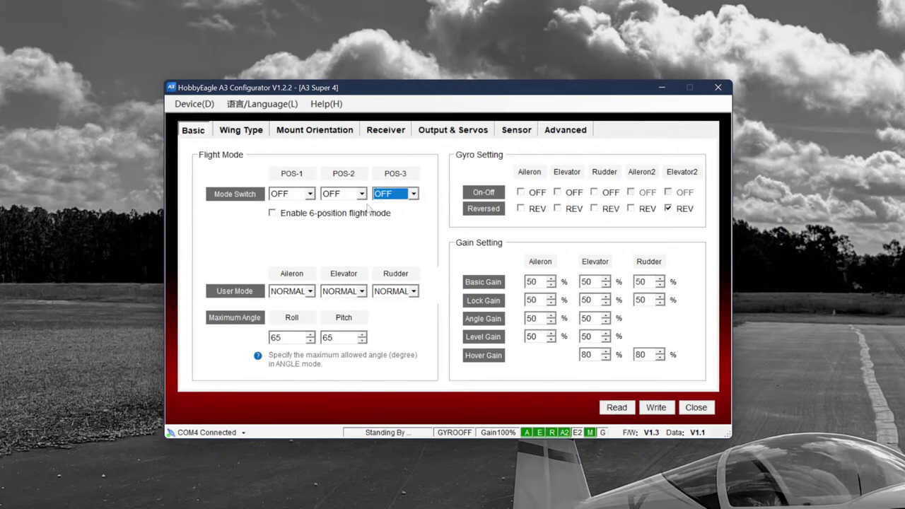
Assign the mode switch positions: NORMAL for POS-1, HOVER for POS-2 and USER for POS-3
click(310, 194)
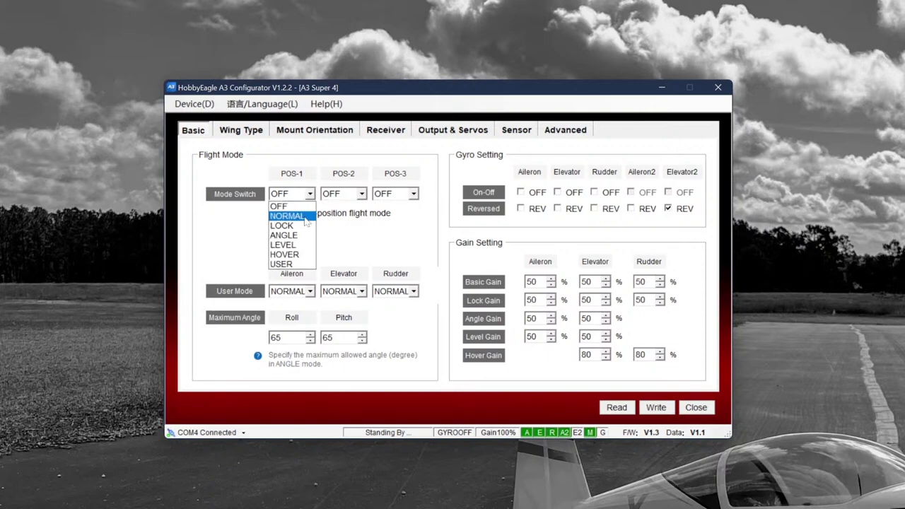
click(305, 217)
click(362, 194)
key(Escape)
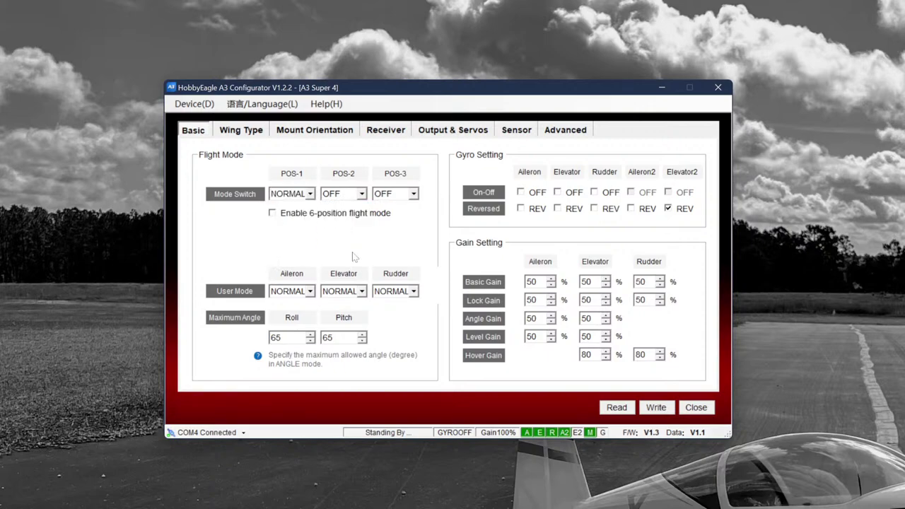
click(414, 194)
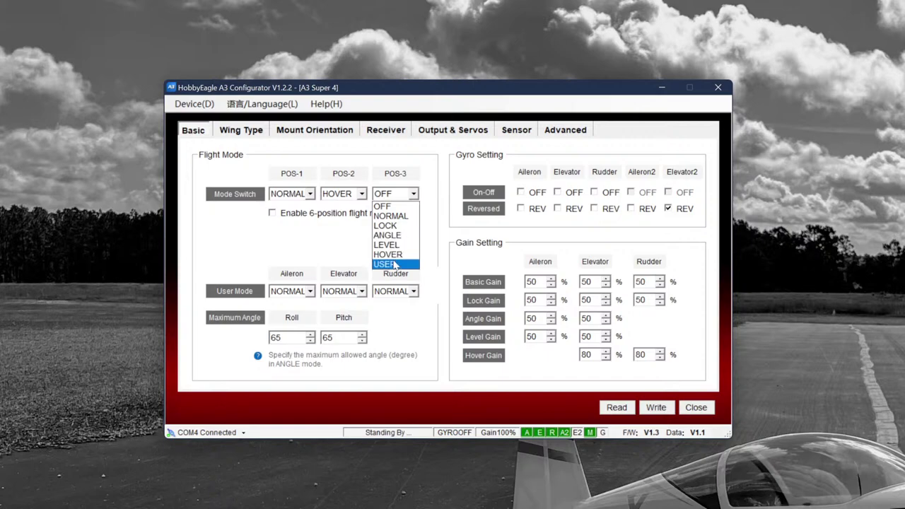
click(395, 264)
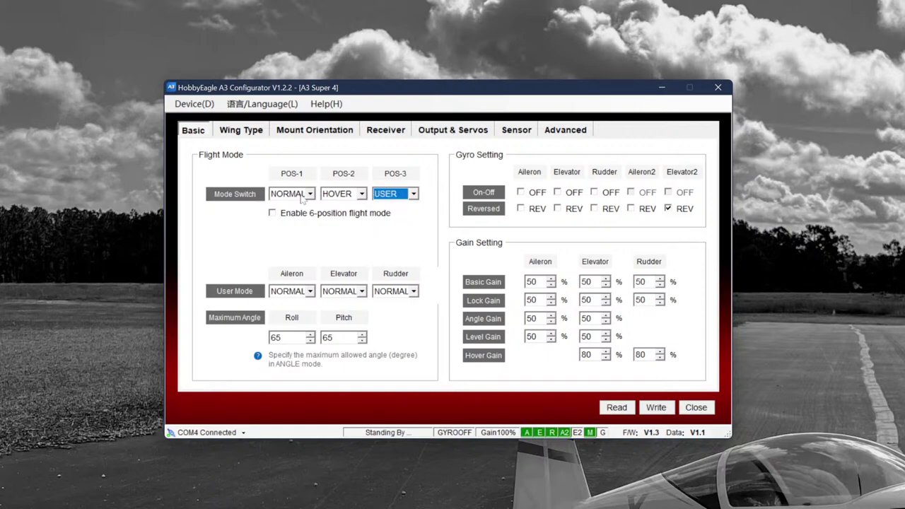
click(340, 195)
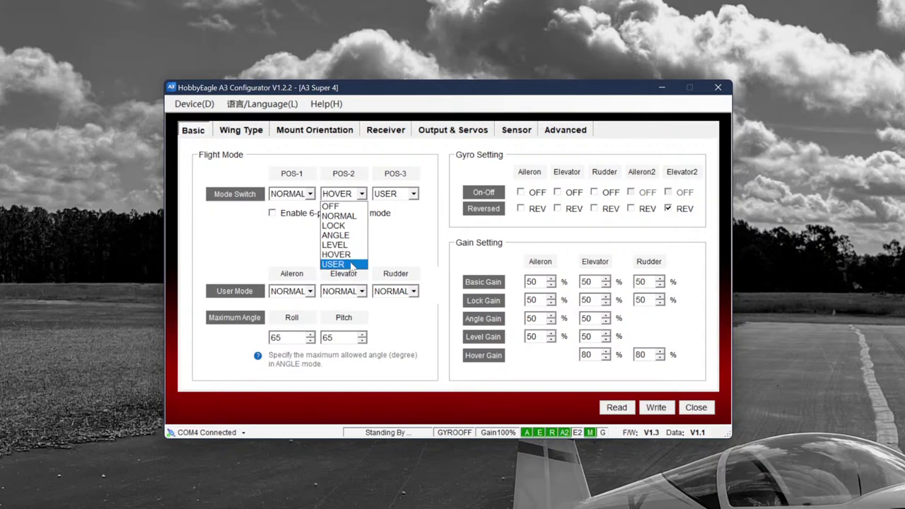
click(237, 249)
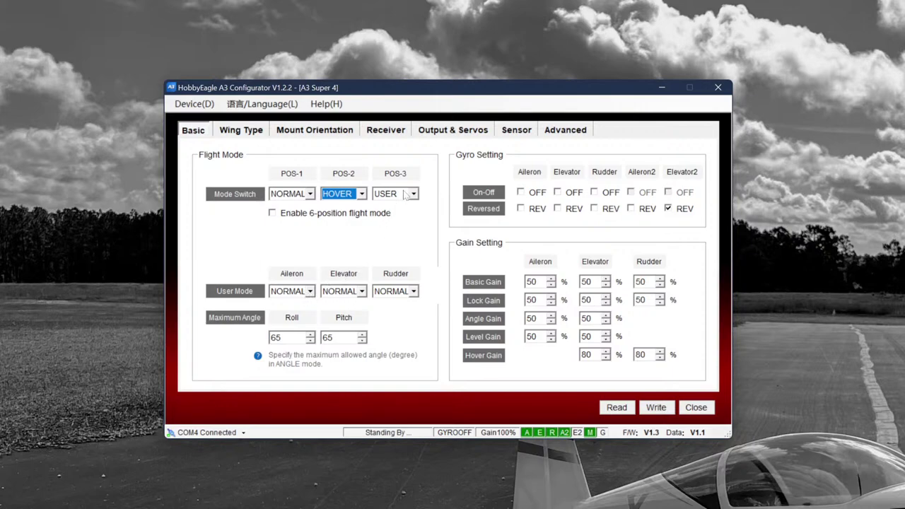
Set the User Mode to ANGLE for both aileron and elevator, keeping NORMAL for the rudder
click(310, 292)
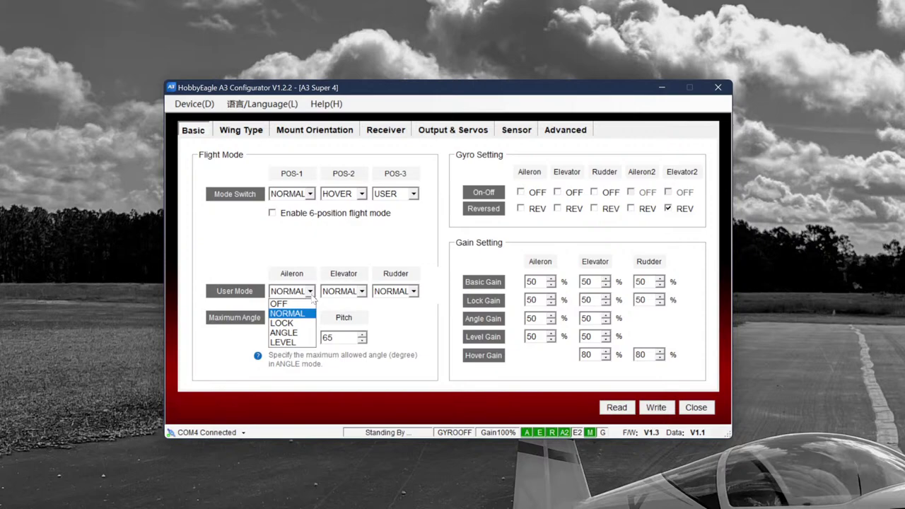
click(310, 291)
click(363, 292)
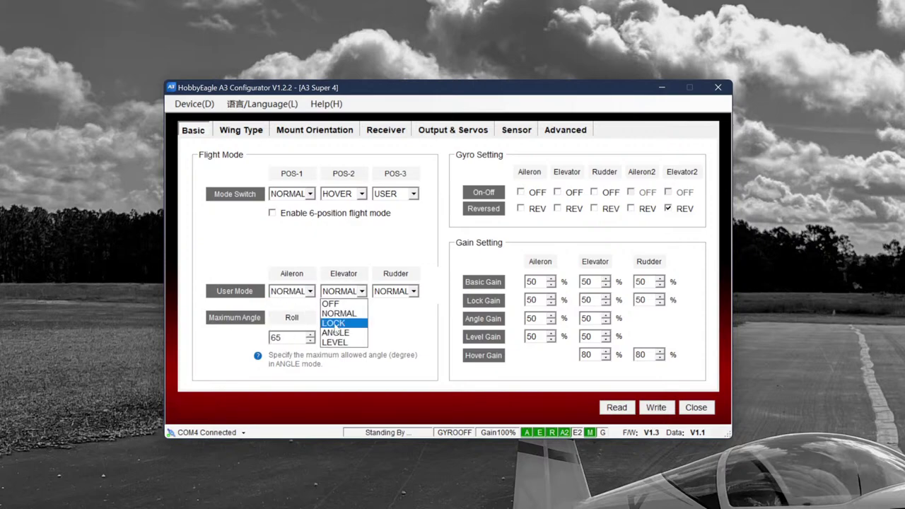
click(339, 314)
click(343, 293)
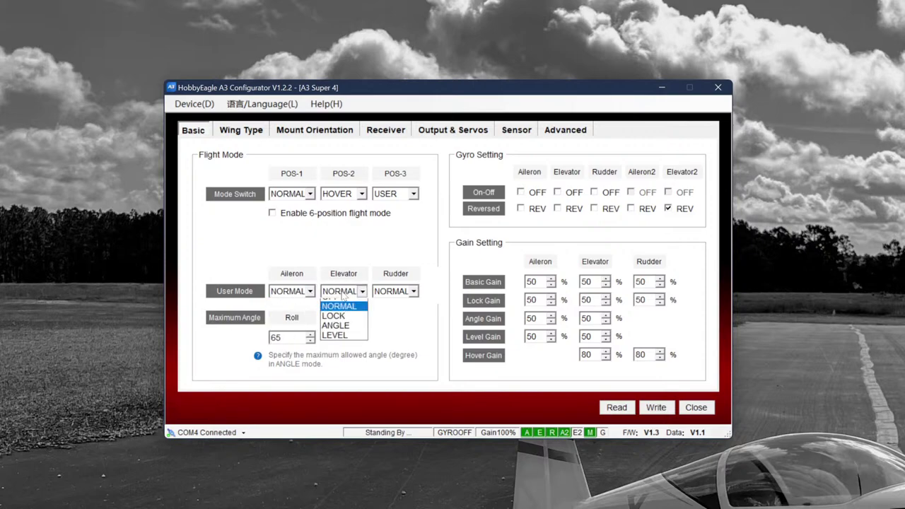
click(334, 333)
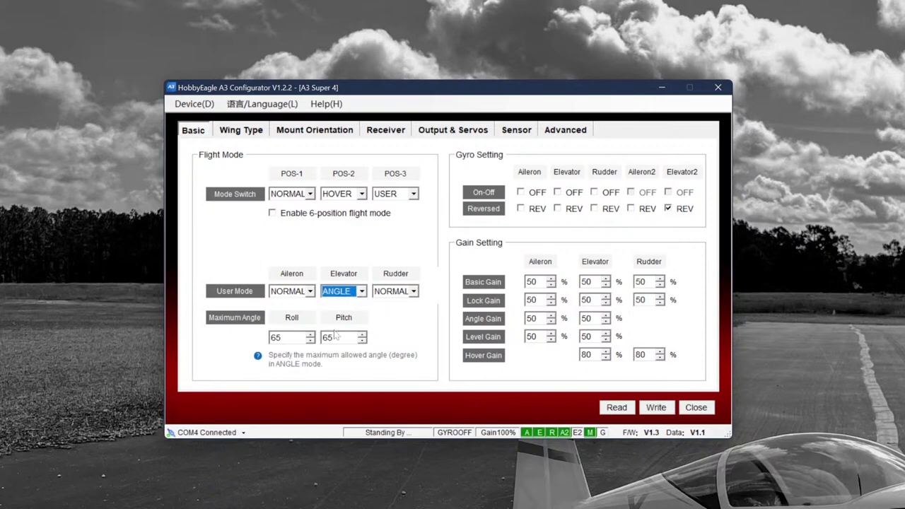
click(312, 292)
click(296, 333)
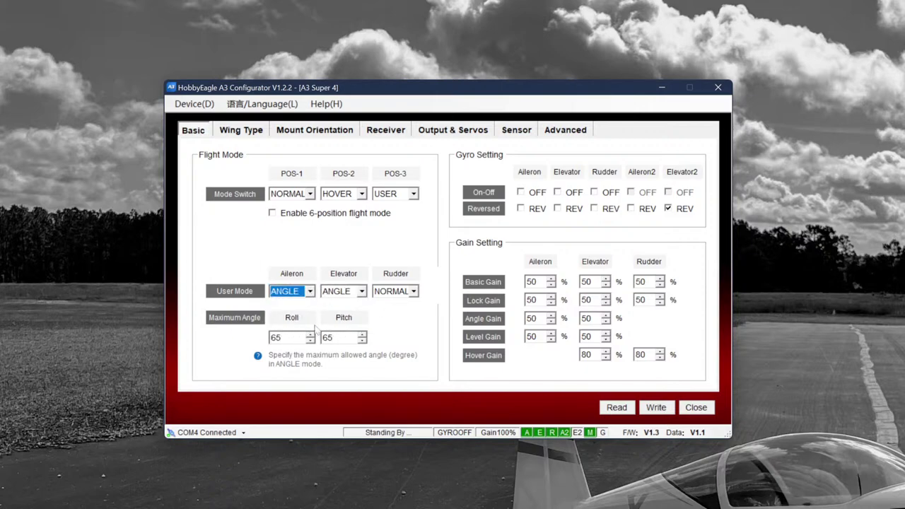
click(407, 292)
click(407, 292)
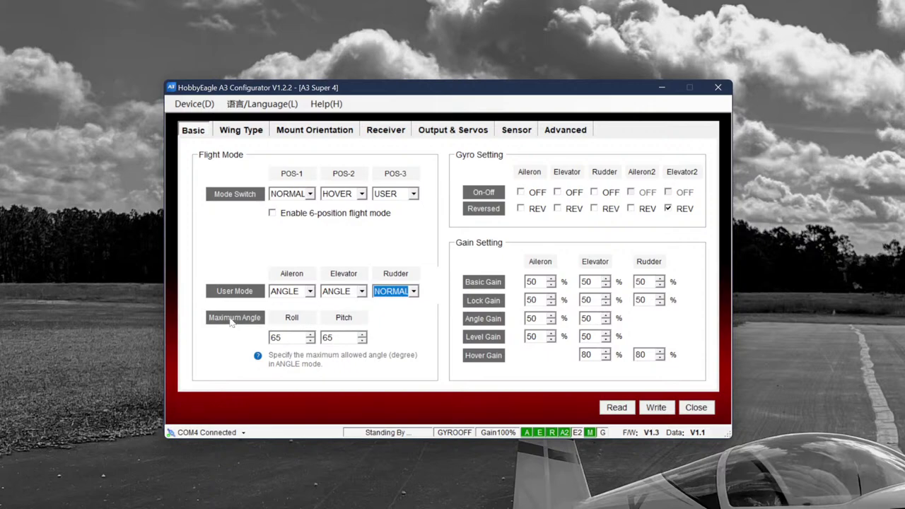
Change mode switch POS-2 to ANGLE and set the maximum roll and pitch angles to 30 degrees
click(346, 195)
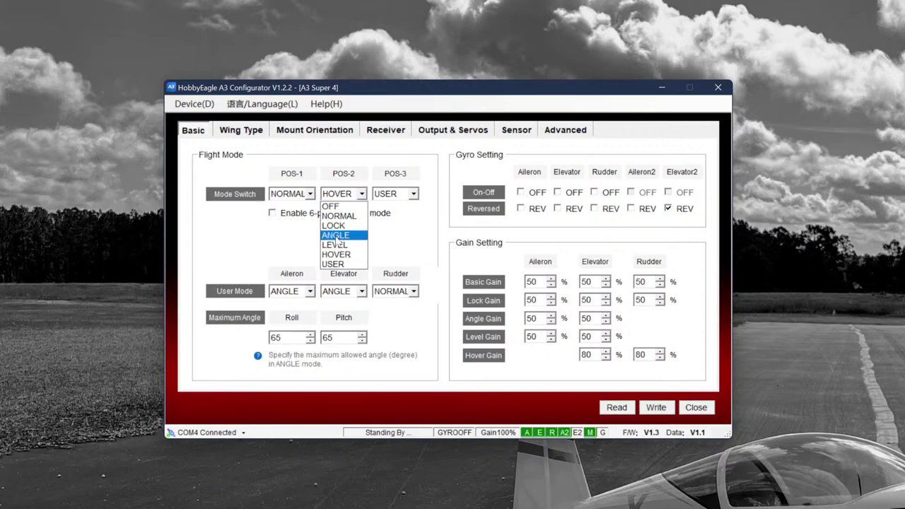
click(336, 236)
click(312, 340)
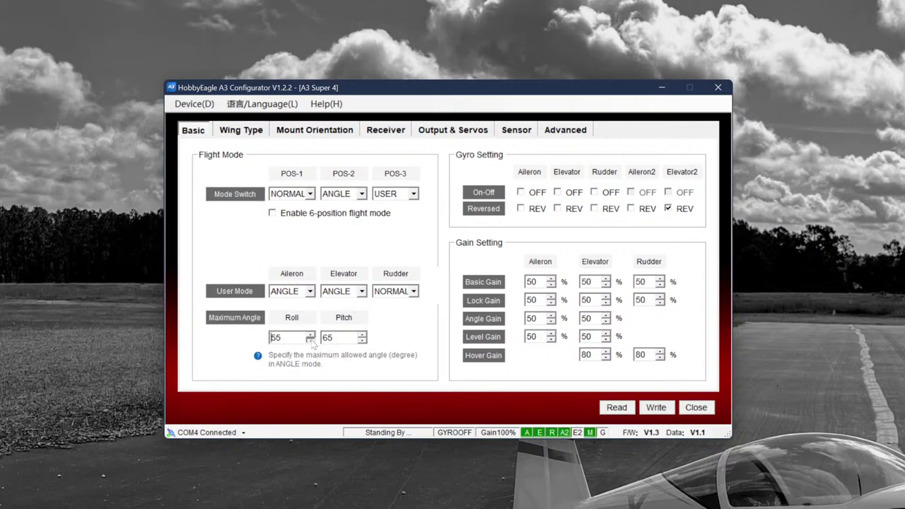
click(362, 342)
click(311, 341)
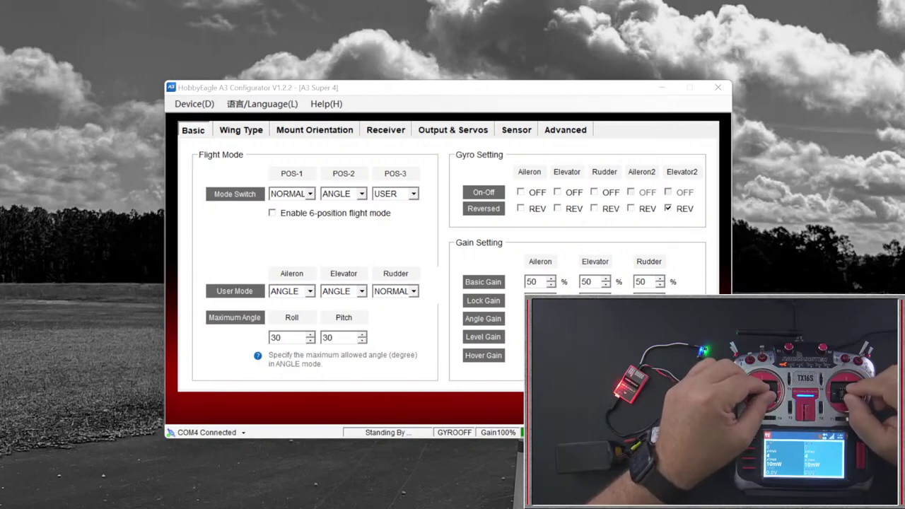
Reverse the gyro direction for elevator and rudder, and select ANGLE again for mode switch POS-2
click(569, 214)
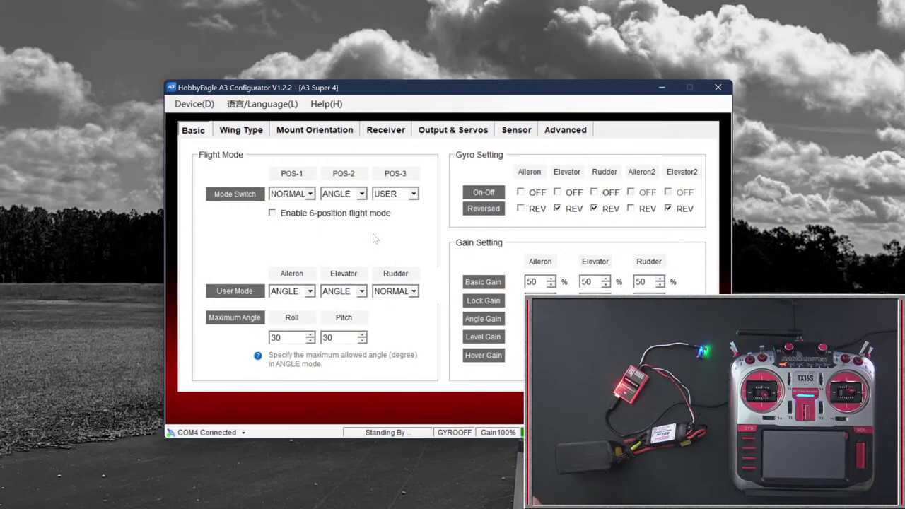
click(338, 195)
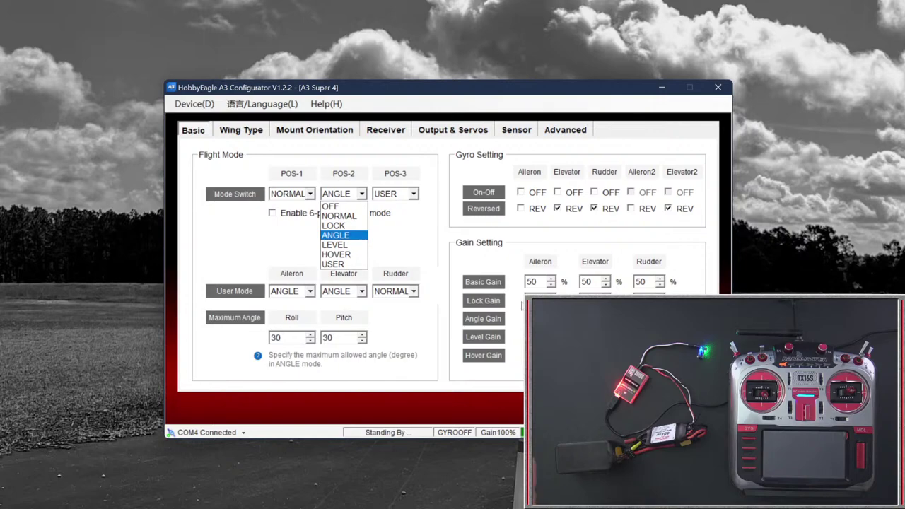
click(345, 235)
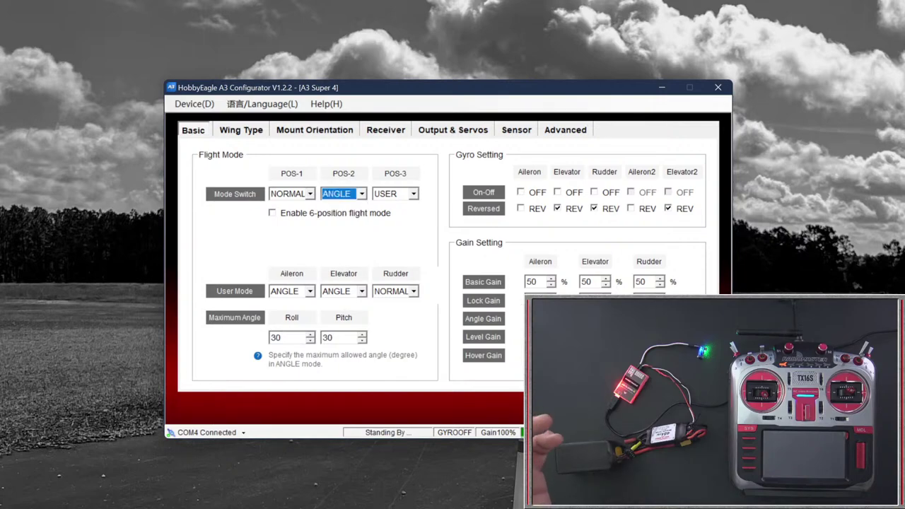
Bring the whole window into view and examine the maximum roll angle and the aileron Angle Gain and Level Gain
drag(536, 92, 517, 55)
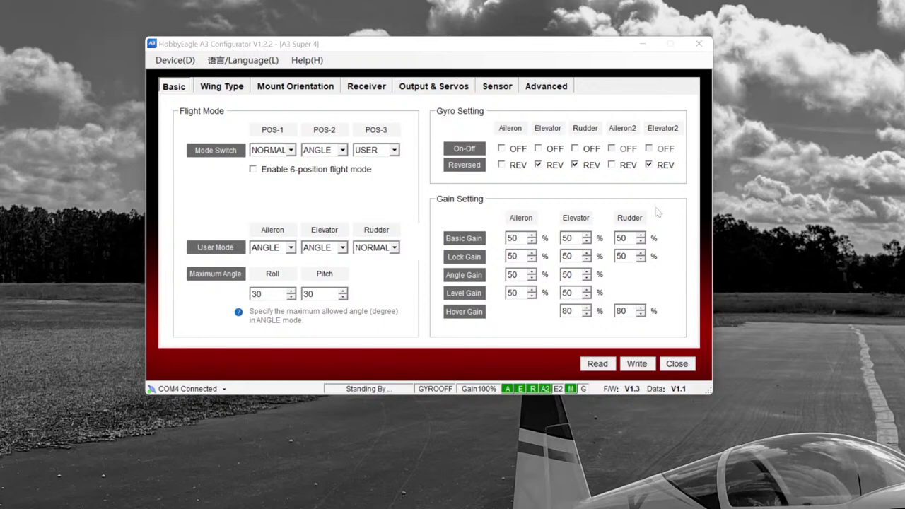
click(503, 258)
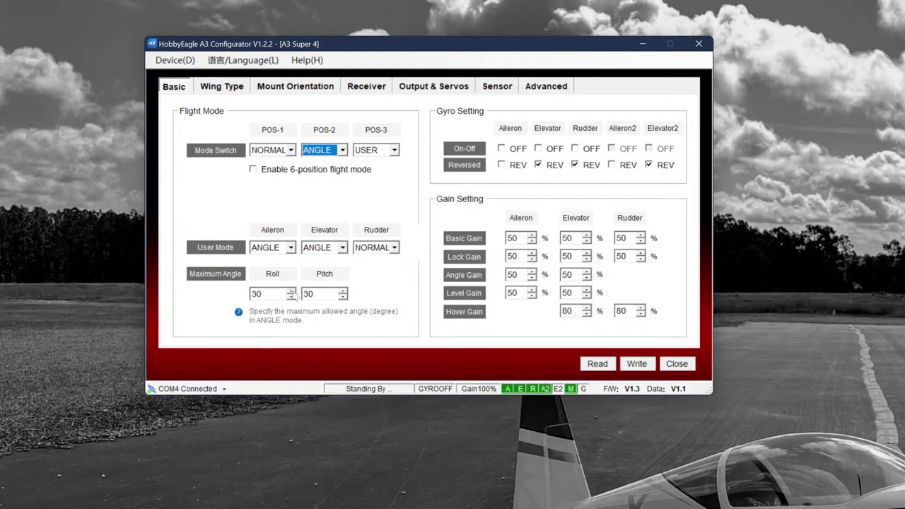
click(262, 294)
key(Tab)
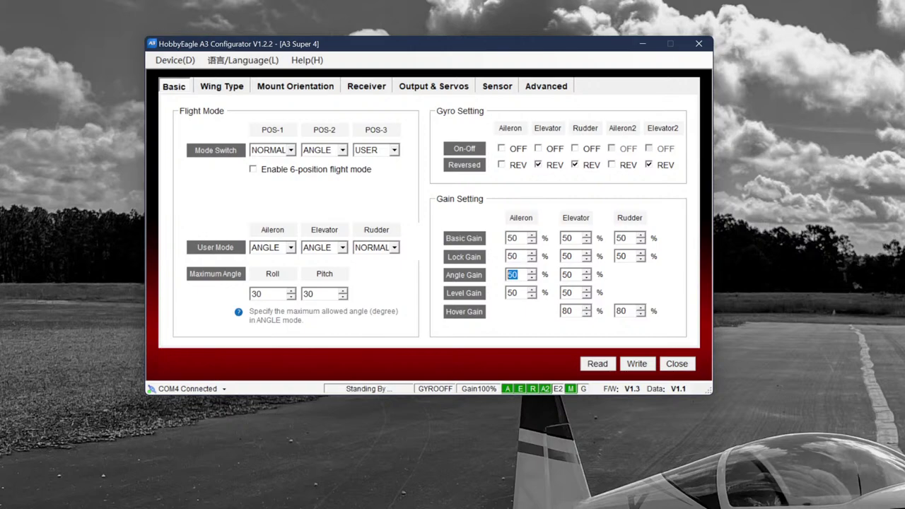
click(513, 293)
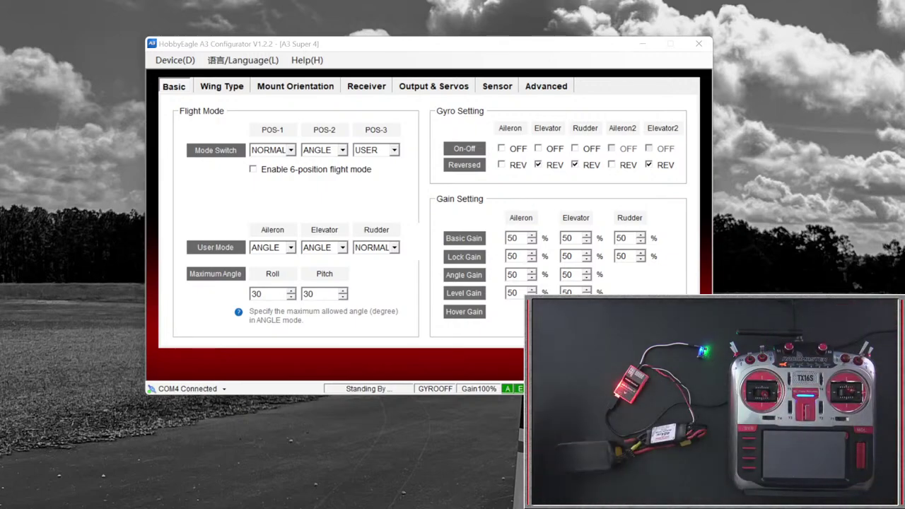
click(517, 293)
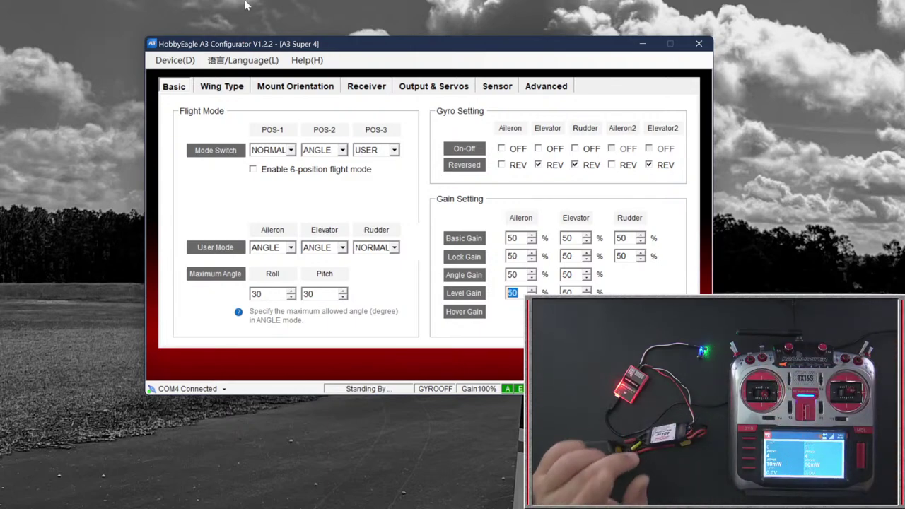
Preview the Flying Wing (Delta Wing) and V-Tail wing type diagrams, ending with the Standard type selected
click(221, 87)
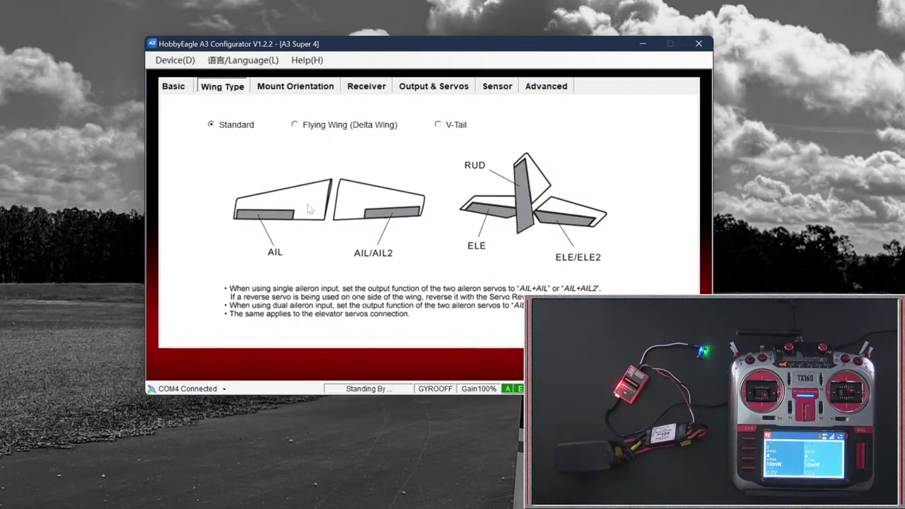
click(338, 130)
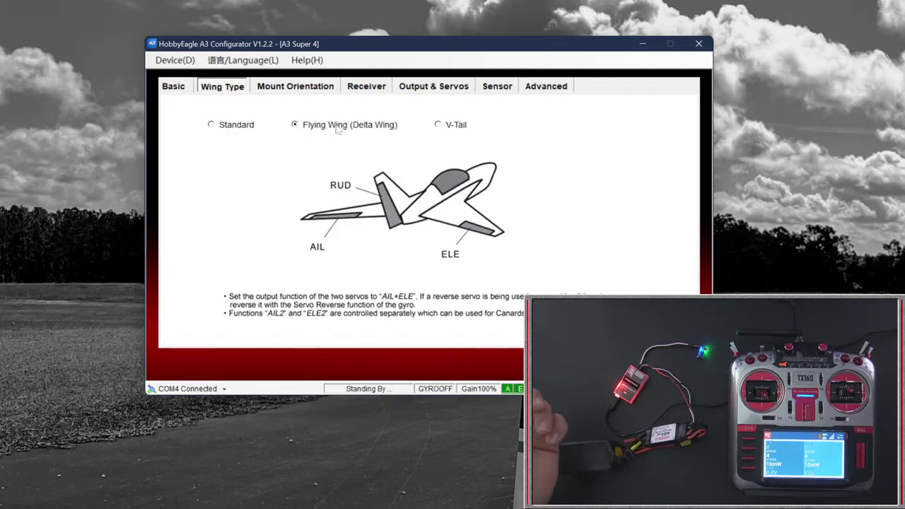
click(442, 126)
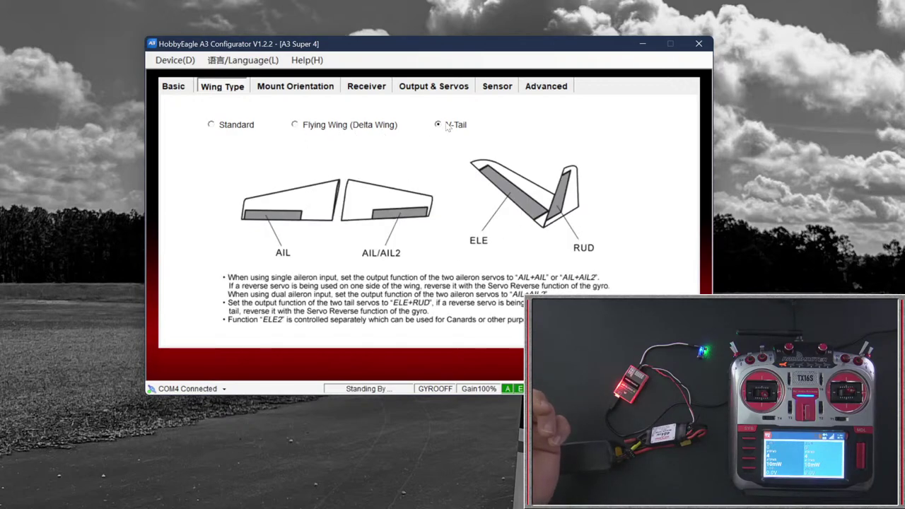
click(250, 131)
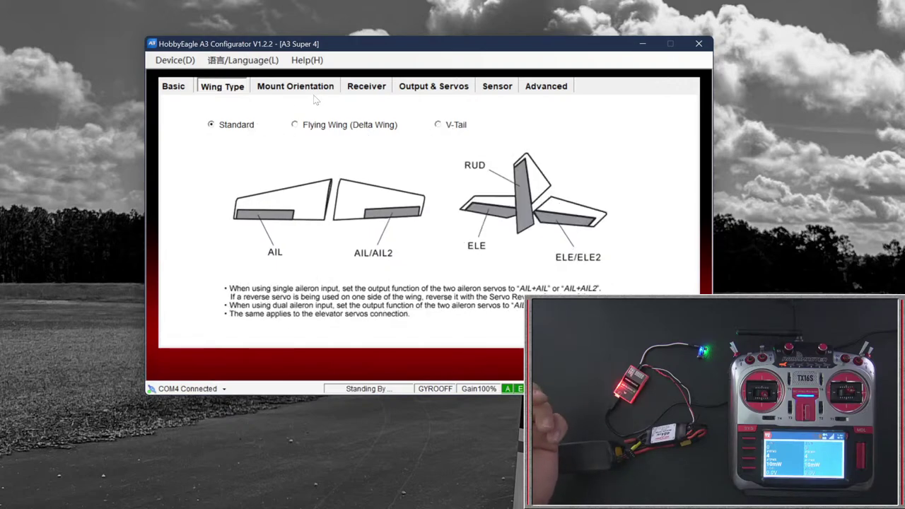
click(368, 133)
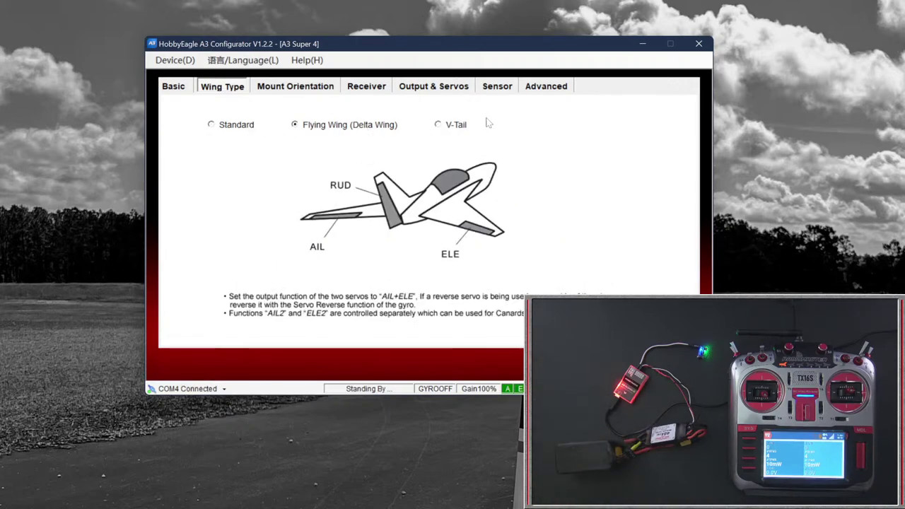
click(240, 126)
Examine the gyro mounting orientation choices, the receiver type choices and the channel monitor, keeping Serial Digital Receiver
click(290, 88)
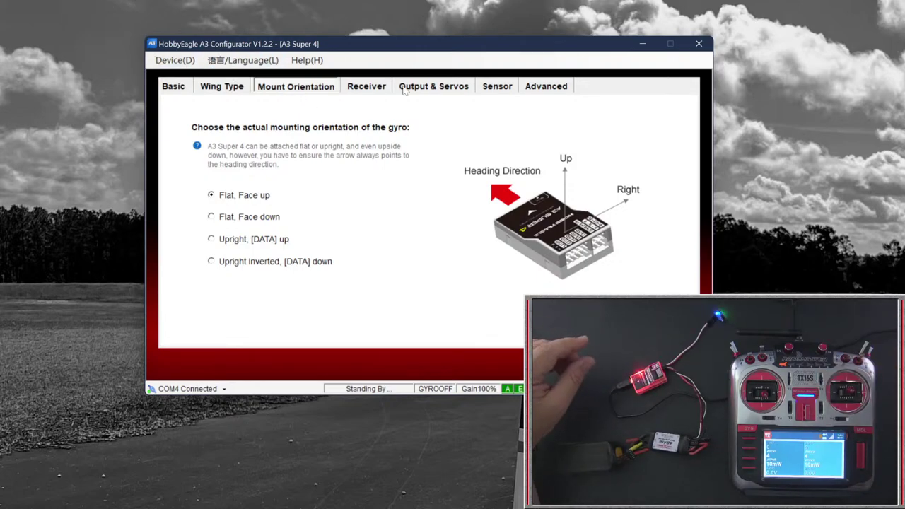
click(380, 87)
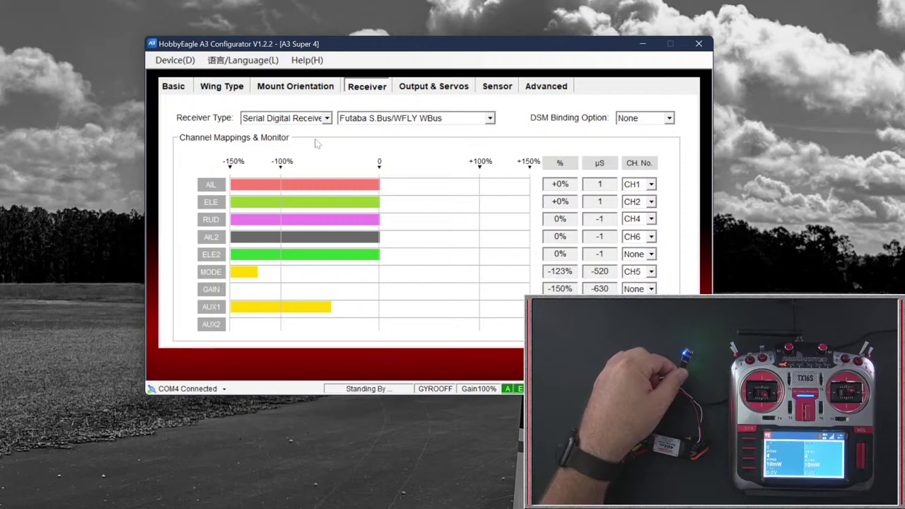
click(304, 118)
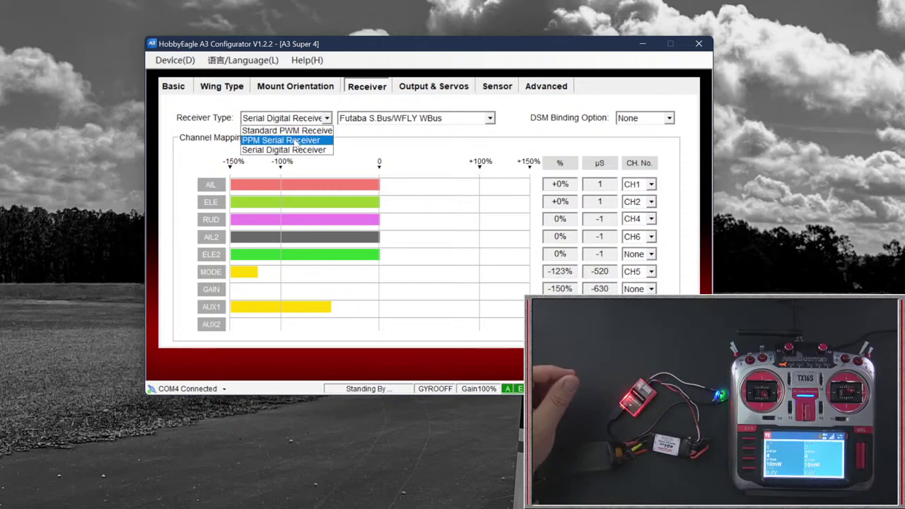
click(386, 122)
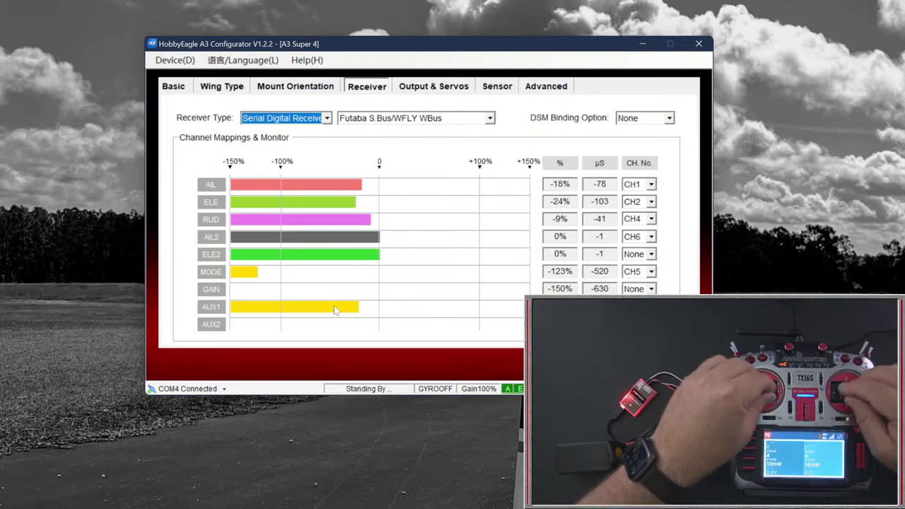
key(XF86AudioLowerVolume)
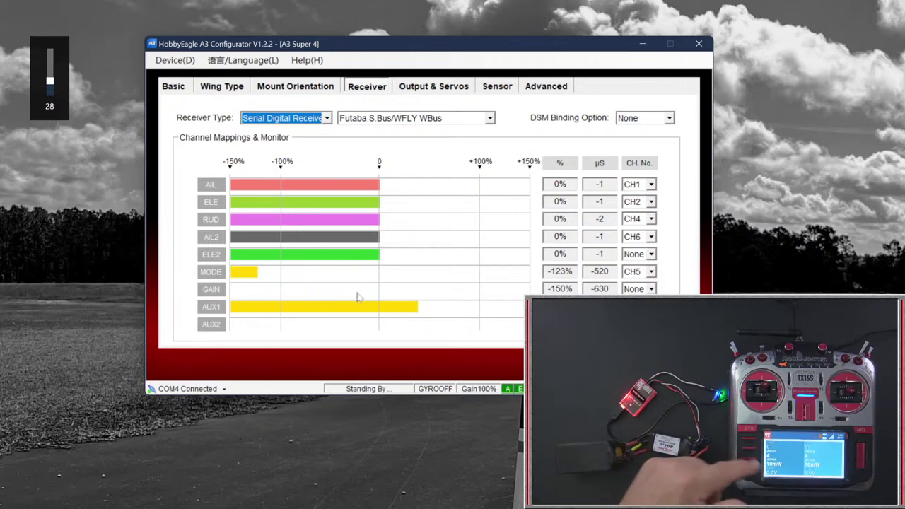
Check the servo output assignments, and map the MODE function to receiver channel CH7
click(430, 87)
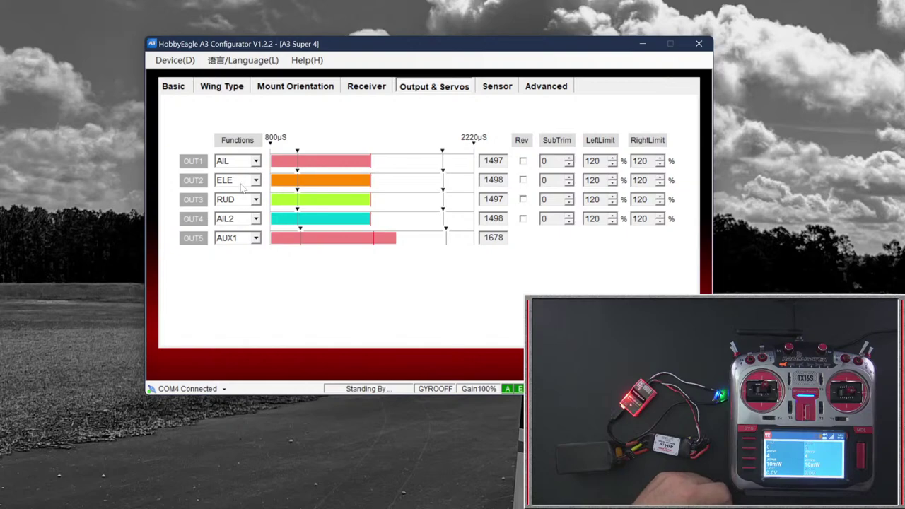
click(356, 85)
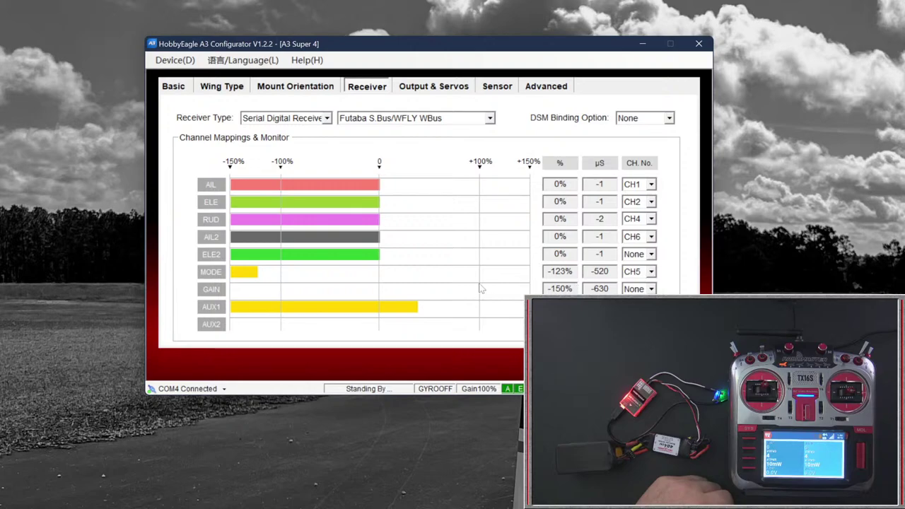
click(646, 282)
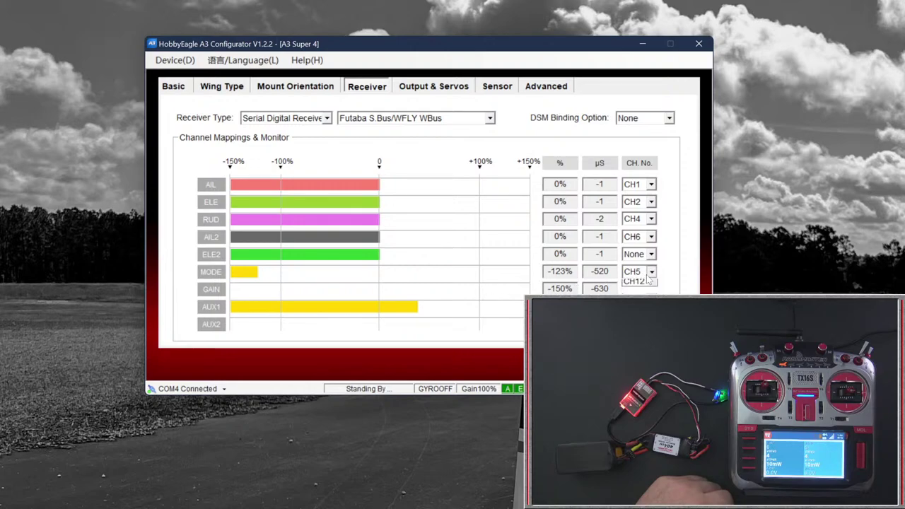
click(637, 291)
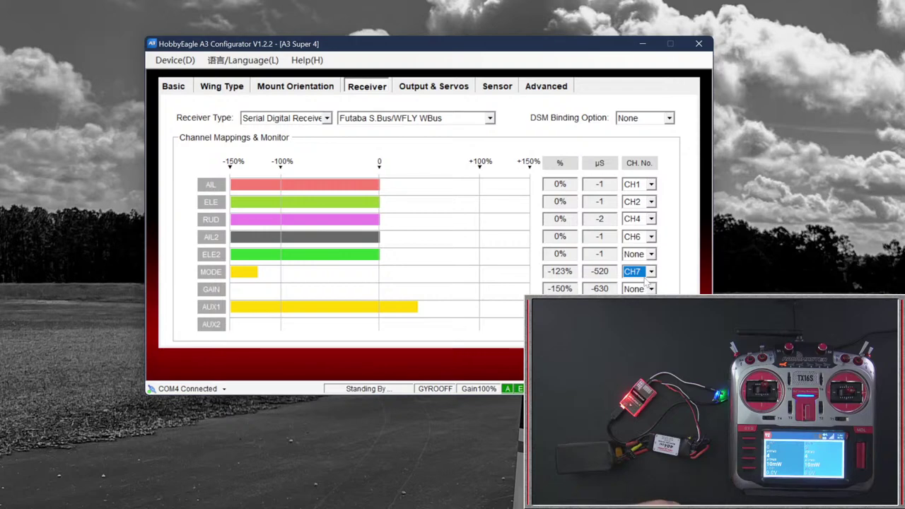
Assign the AIL function to servo output OUT1 and the ELE function to OUT2
click(434, 86)
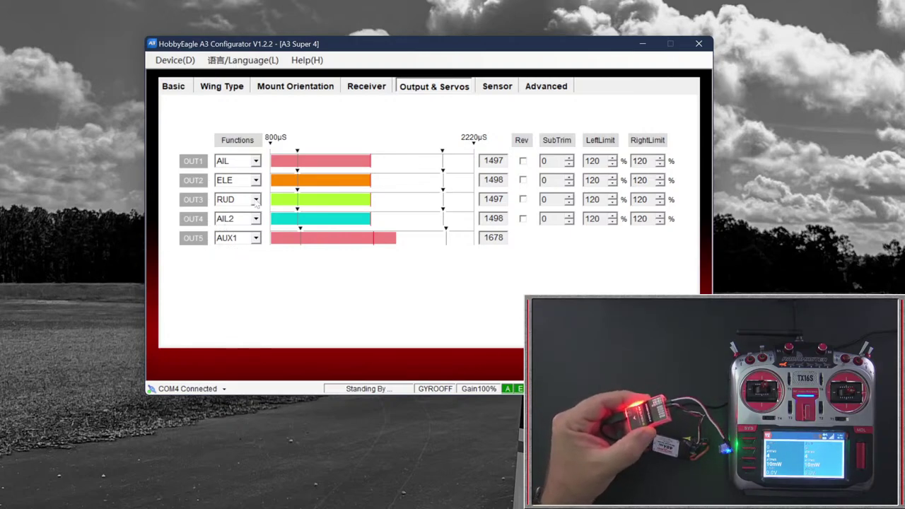
click(255, 161)
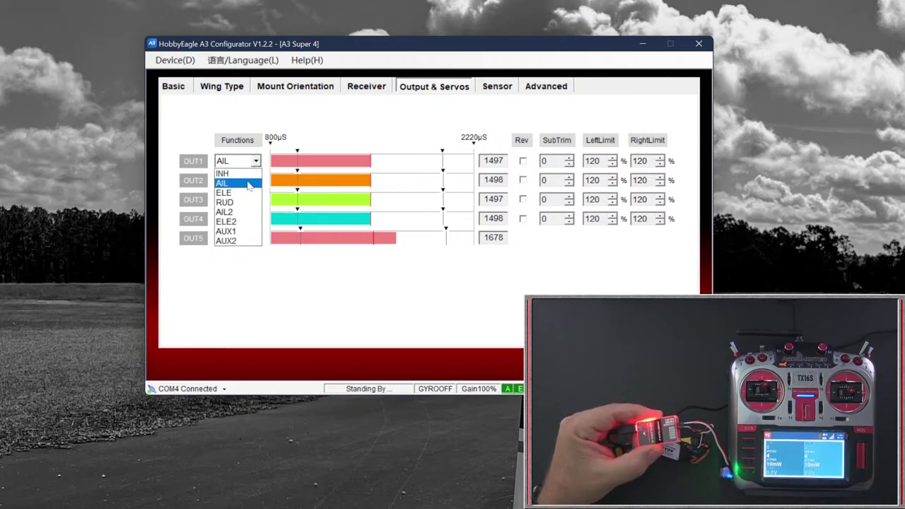
click(249, 184)
click(255, 181)
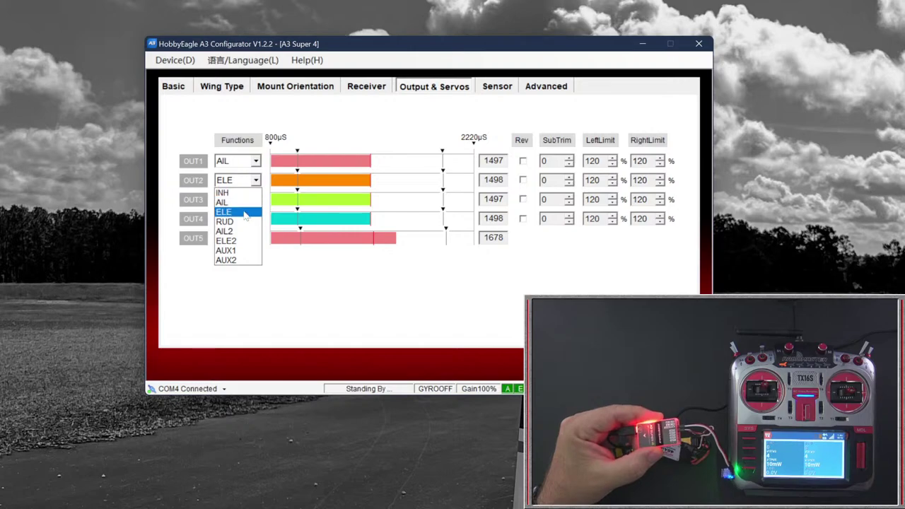
click(257, 181)
click(259, 182)
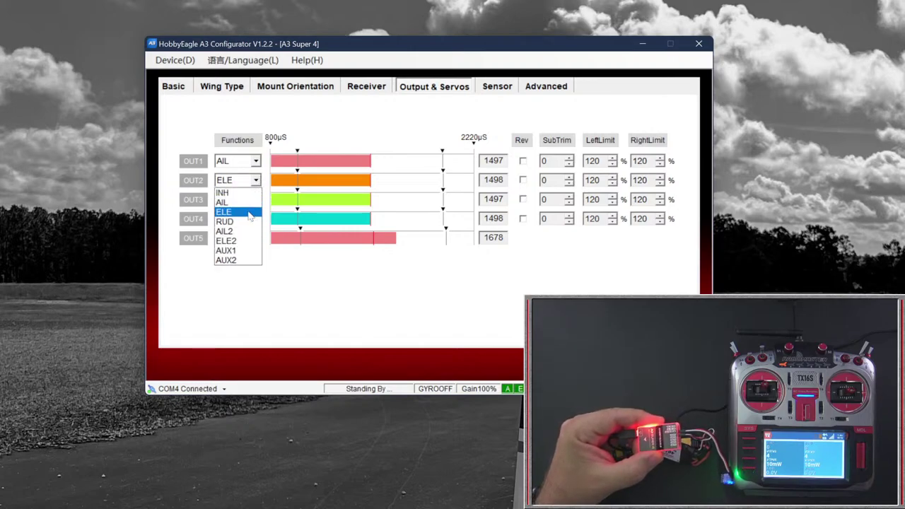
click(246, 212)
Assign ELE2 to servo output OUT3, AIL2 to OUT4 and AUX1 to OUT5
click(256, 199)
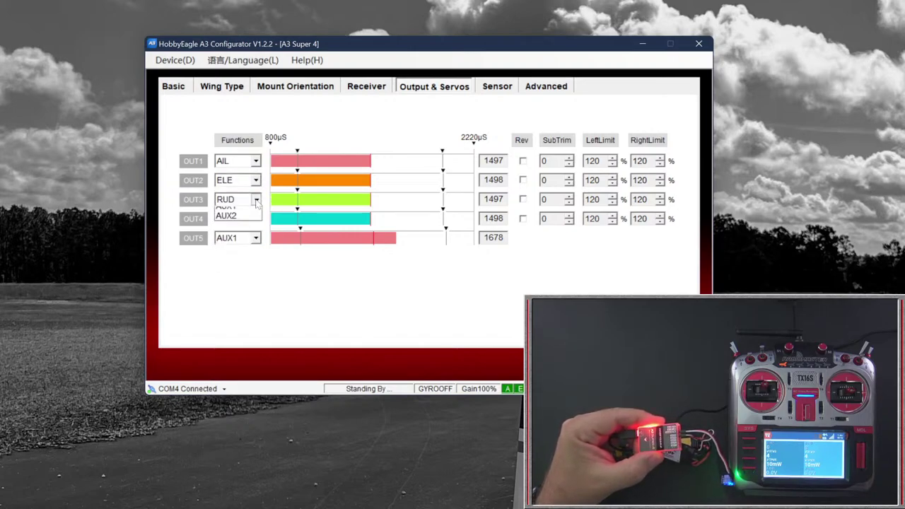
click(246, 260)
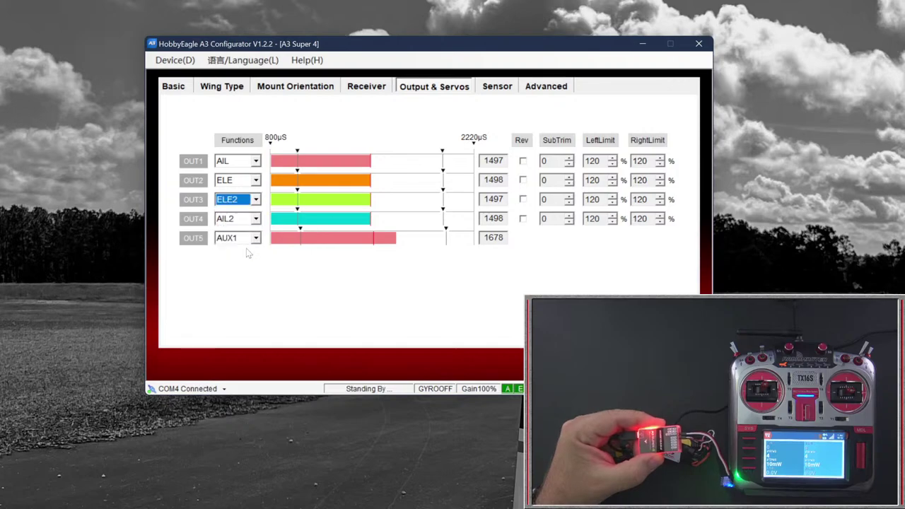
click(256, 219)
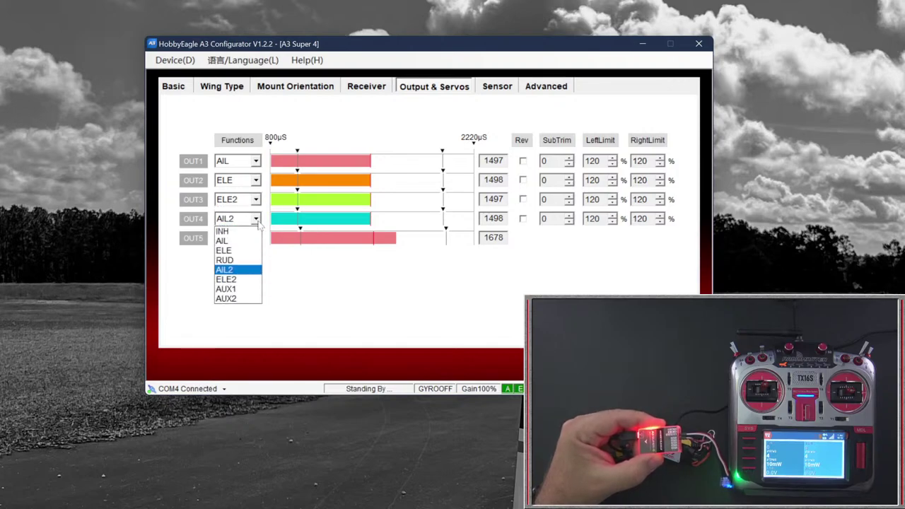
click(249, 265)
click(256, 239)
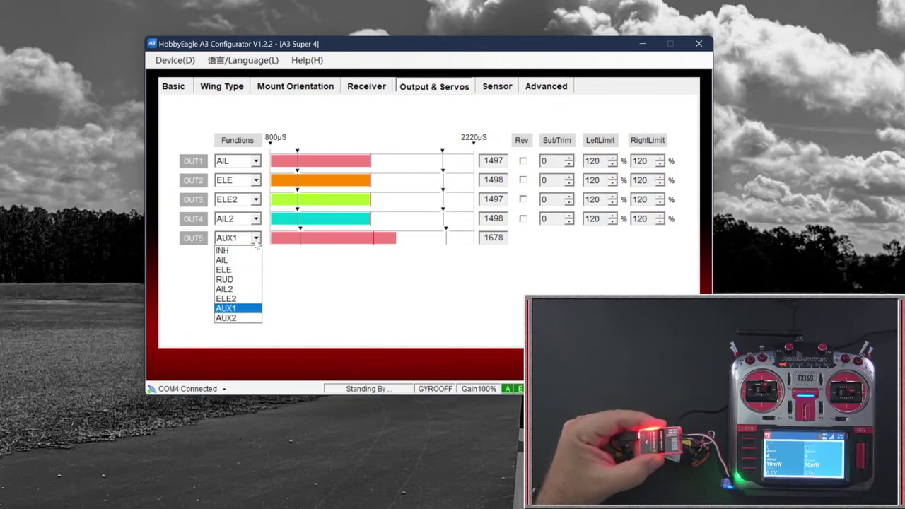
click(230, 309)
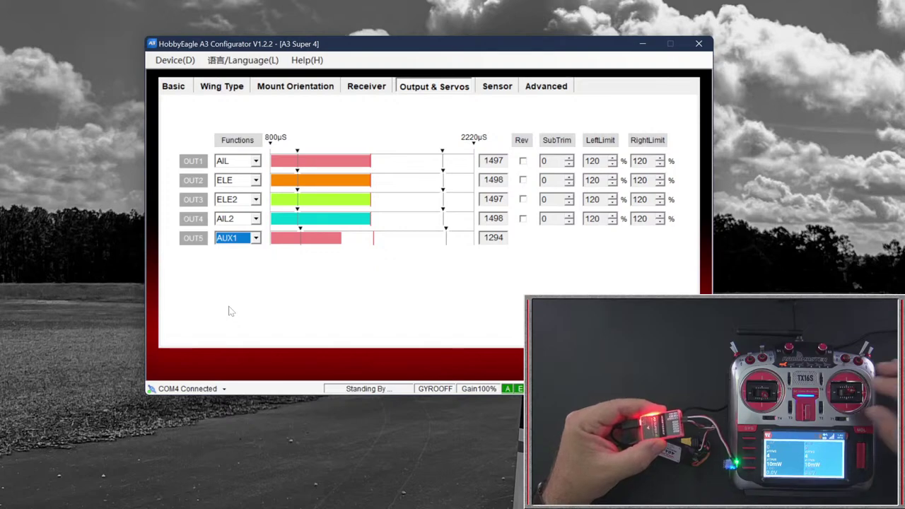
Set the OUT3 function to RUD and view the gyroscope and accelerometer graphs in the sensor monitor
click(256, 199)
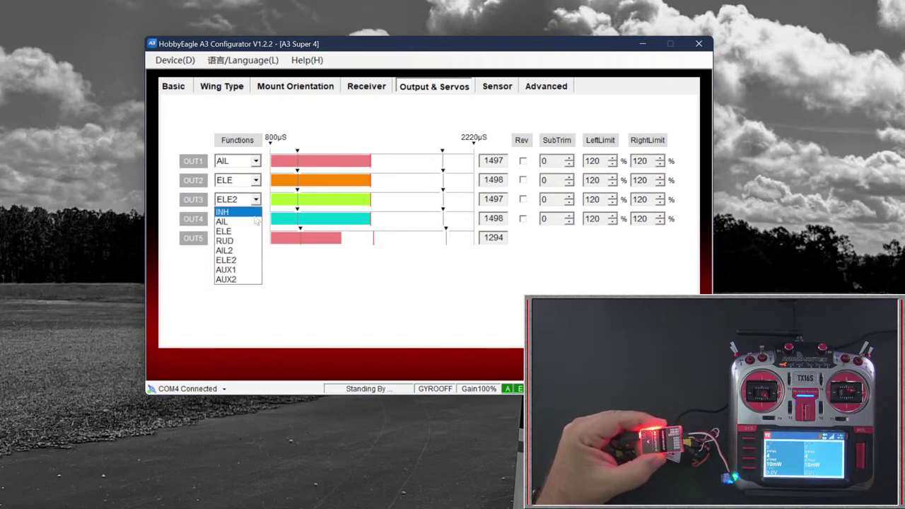
click(230, 238)
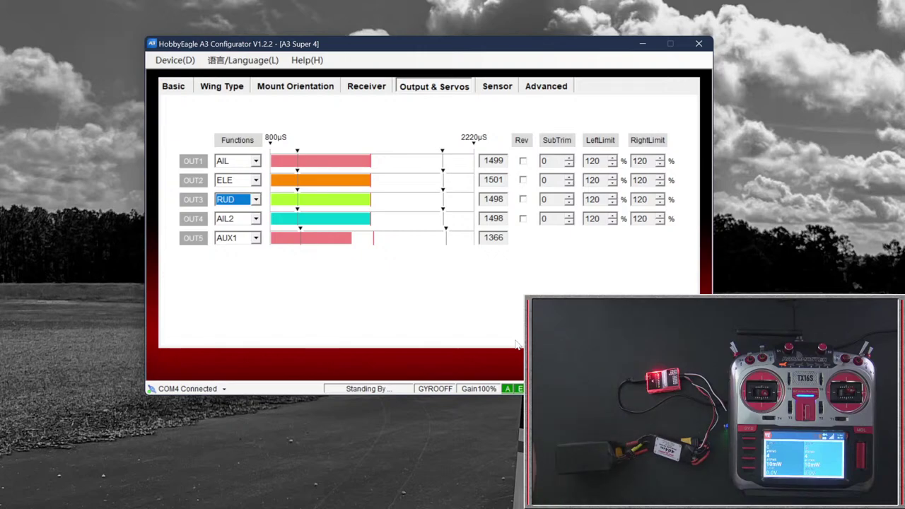
click(495, 88)
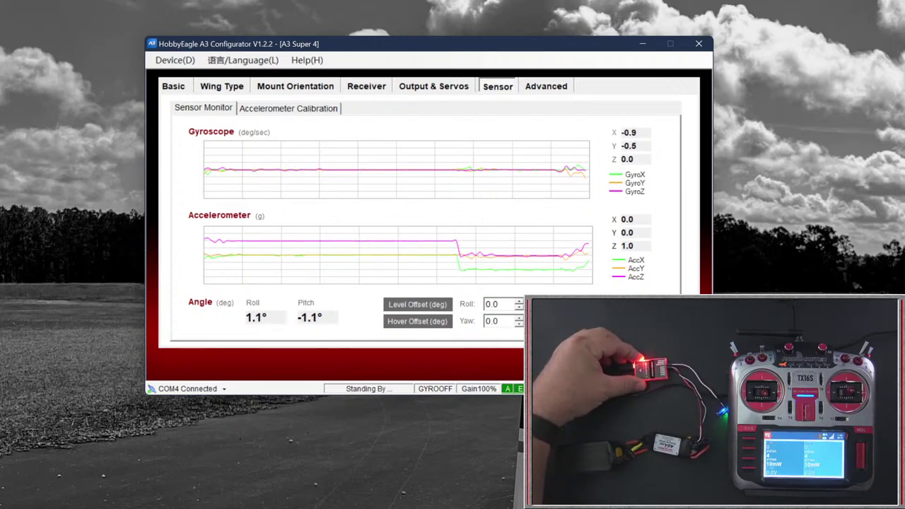
Set the servo frequency to 333Hz in the advanced settings
click(547, 88)
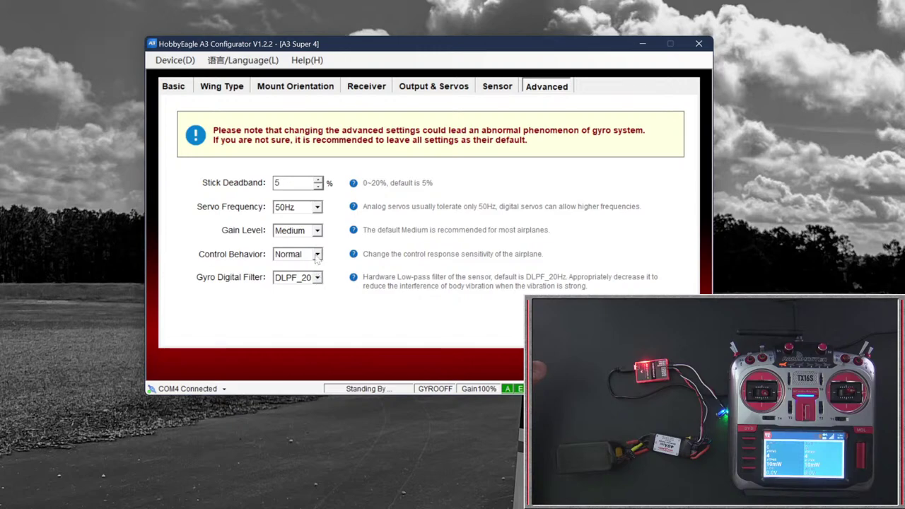
click(318, 207)
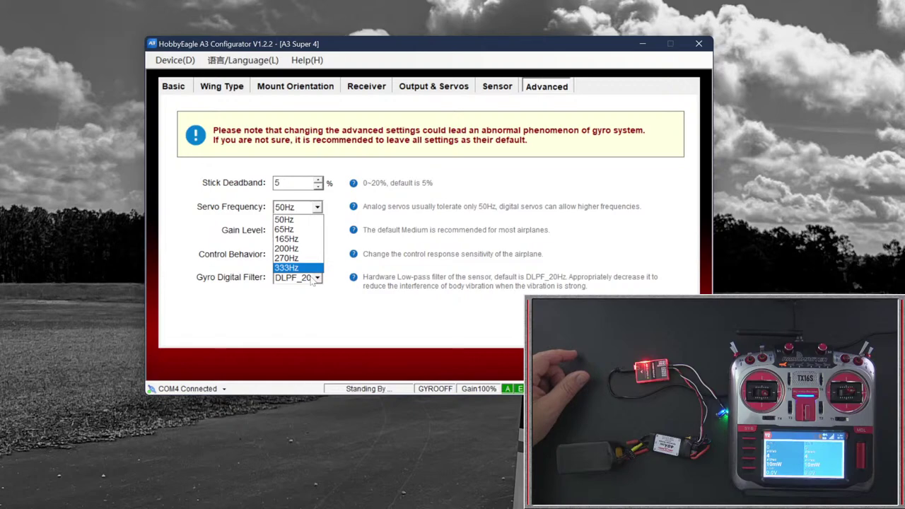
click(311, 269)
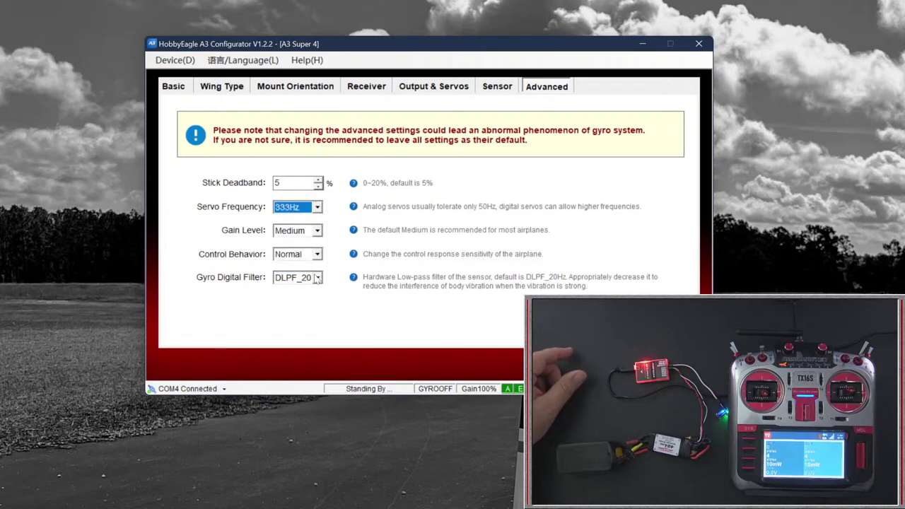
Select Medium as the gain level and open the choices for the Gyro Digital Filter
click(318, 232)
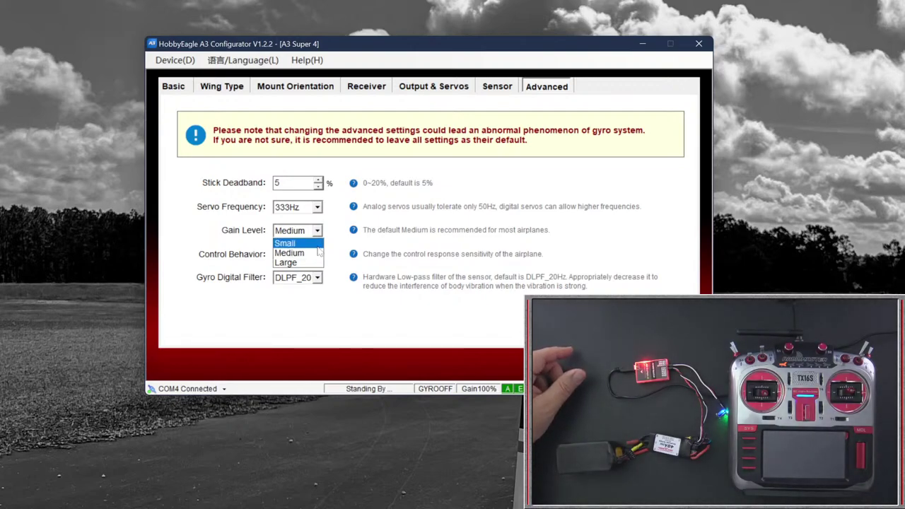
click(314, 253)
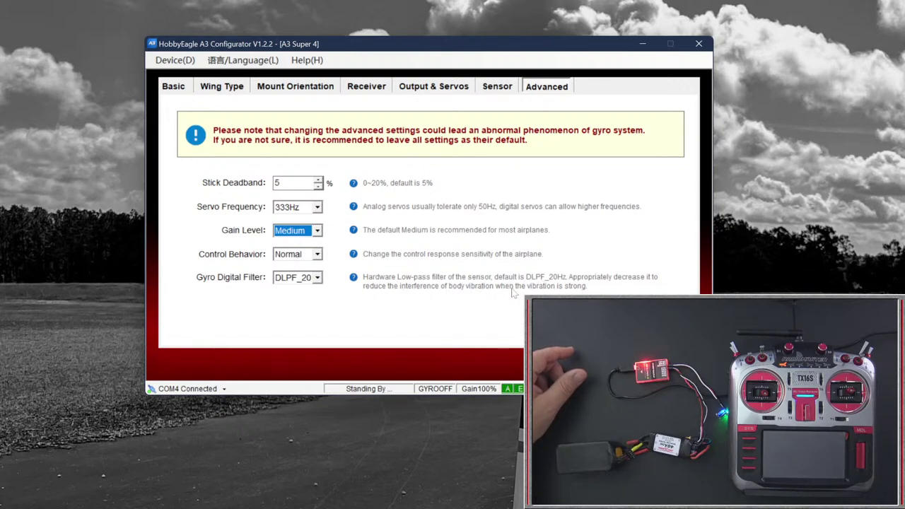
click(318, 278)
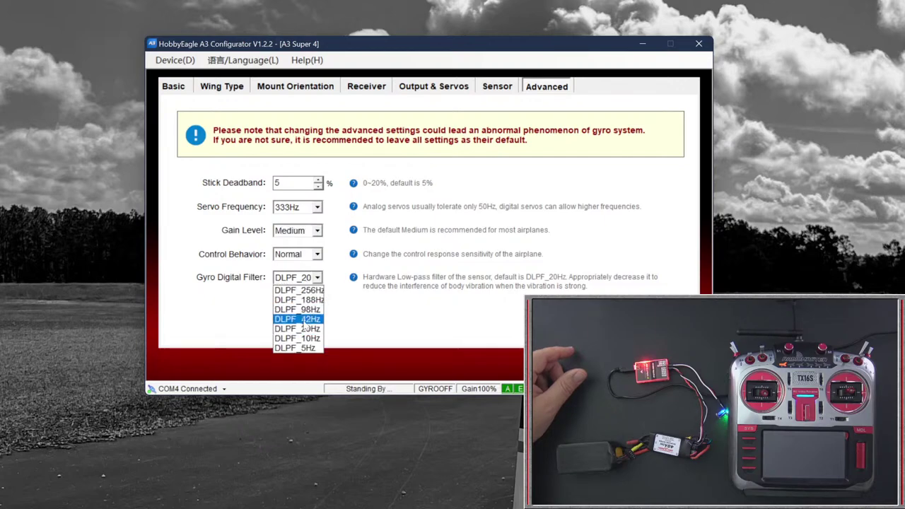